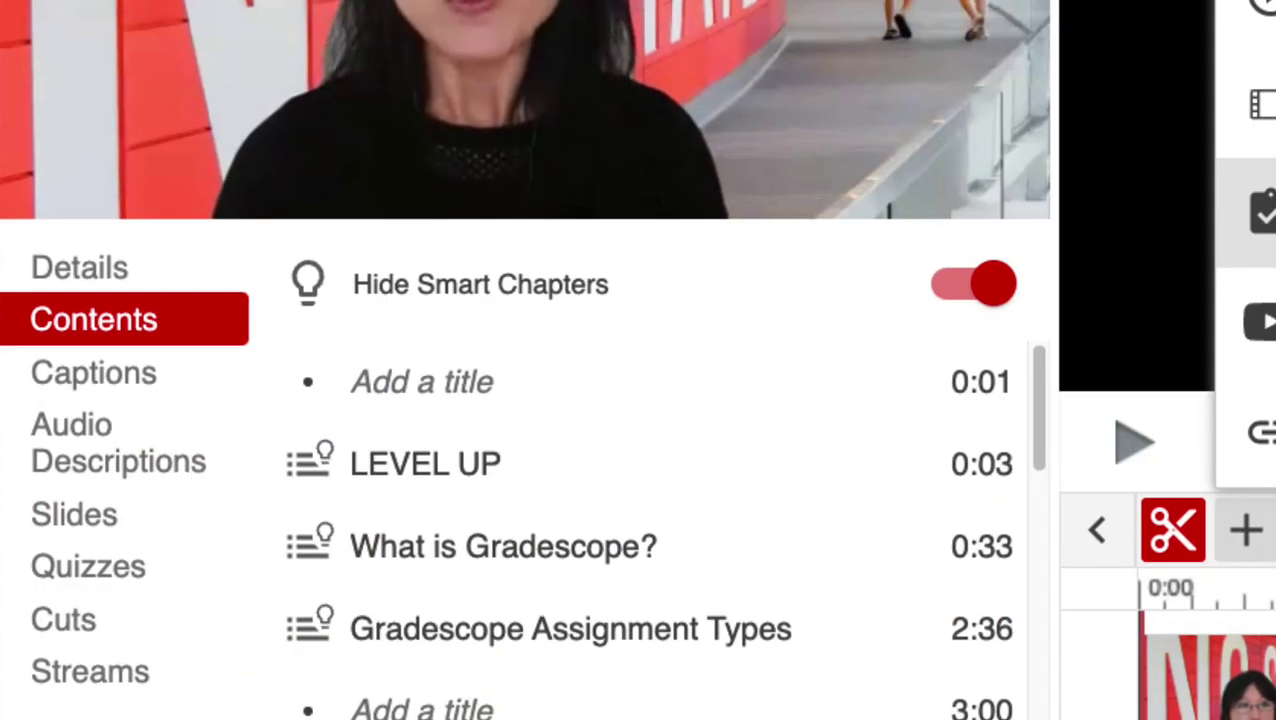
- Add a quiz at 0:04 and show its list of question types
left_click(1245, 530)
left_click(680, 322)
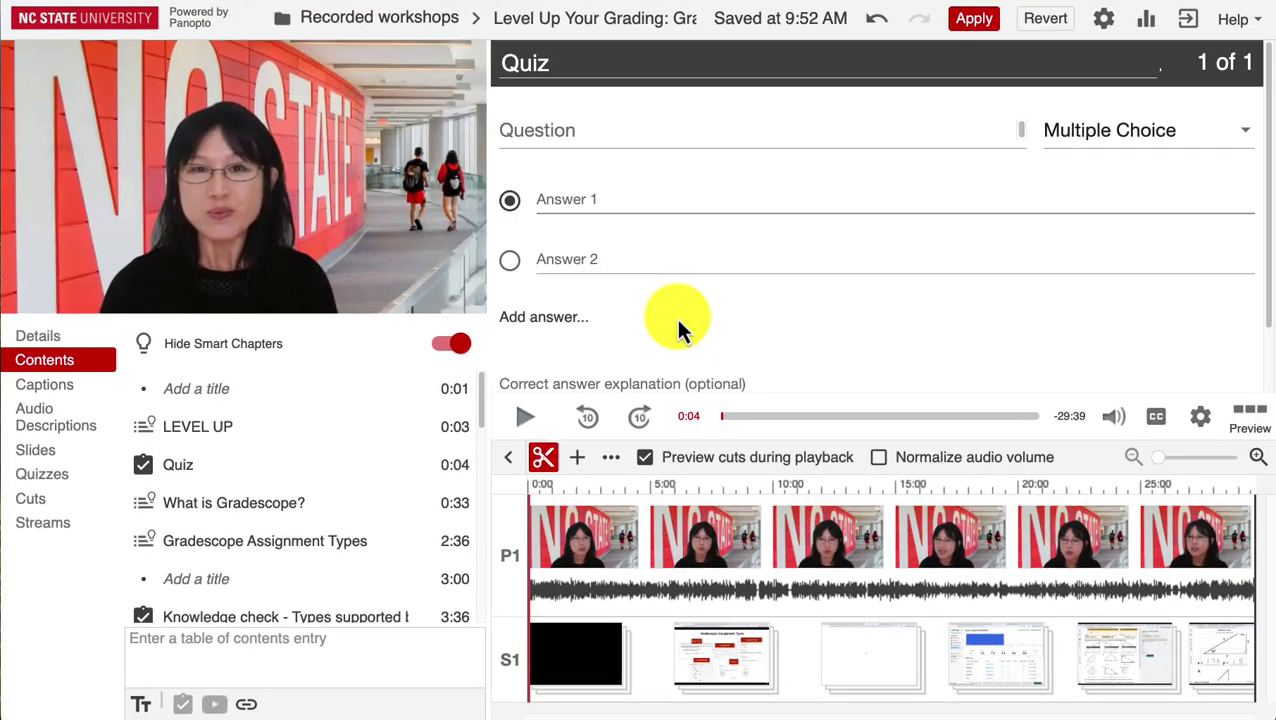
left_click(1219, 130)
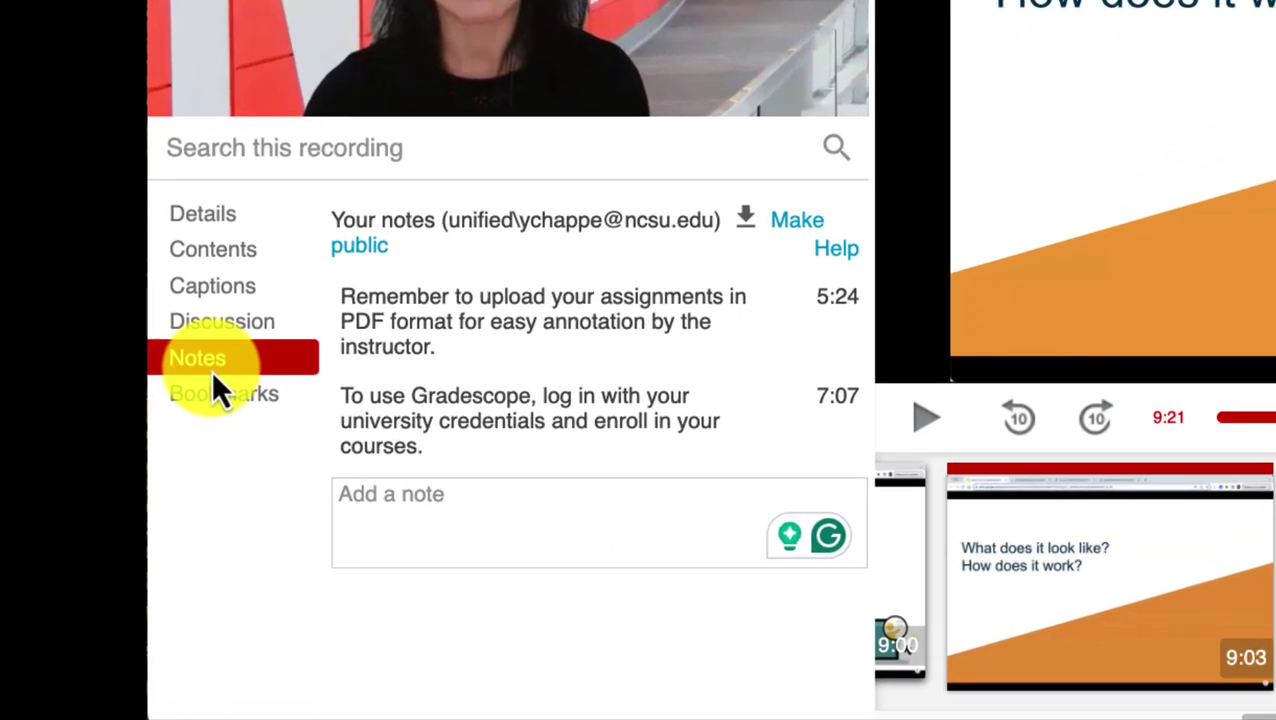
- Add a 9:21 note reminding students to write names on answer sheets
left_click(366, 517)
type("On the answer sheet, write your name clearly to avoid confusion.")
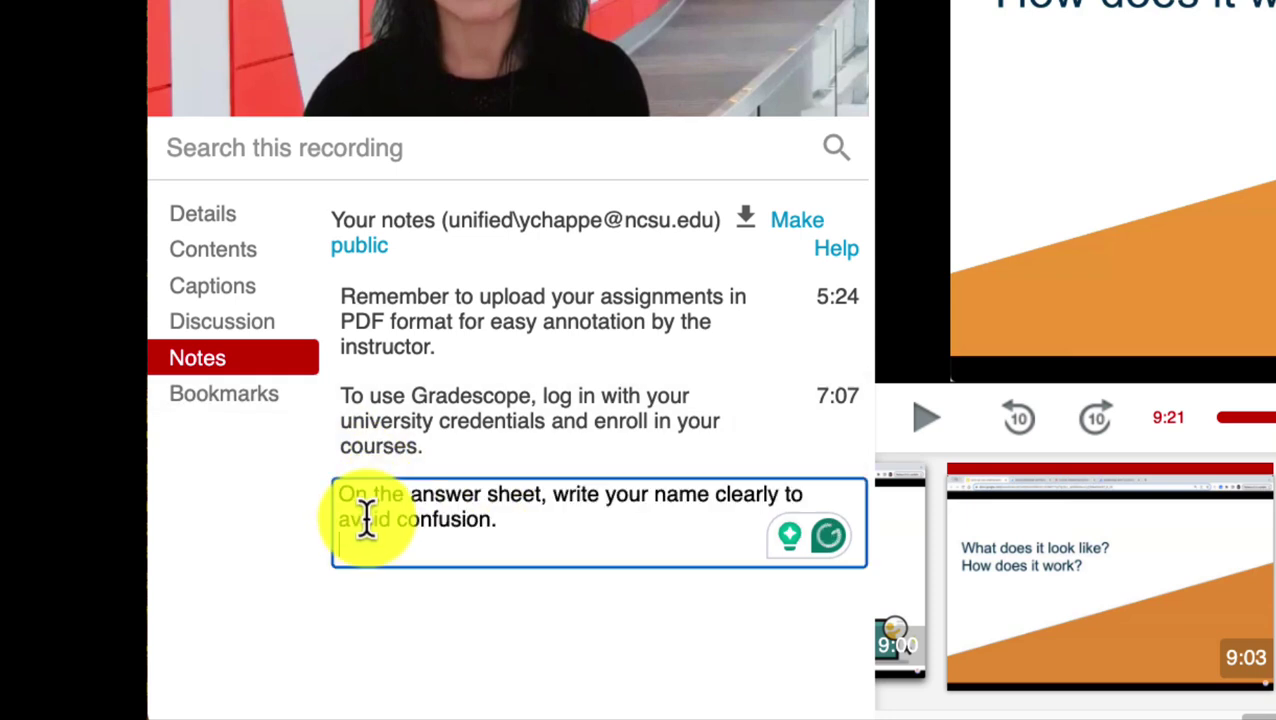
key("Return")
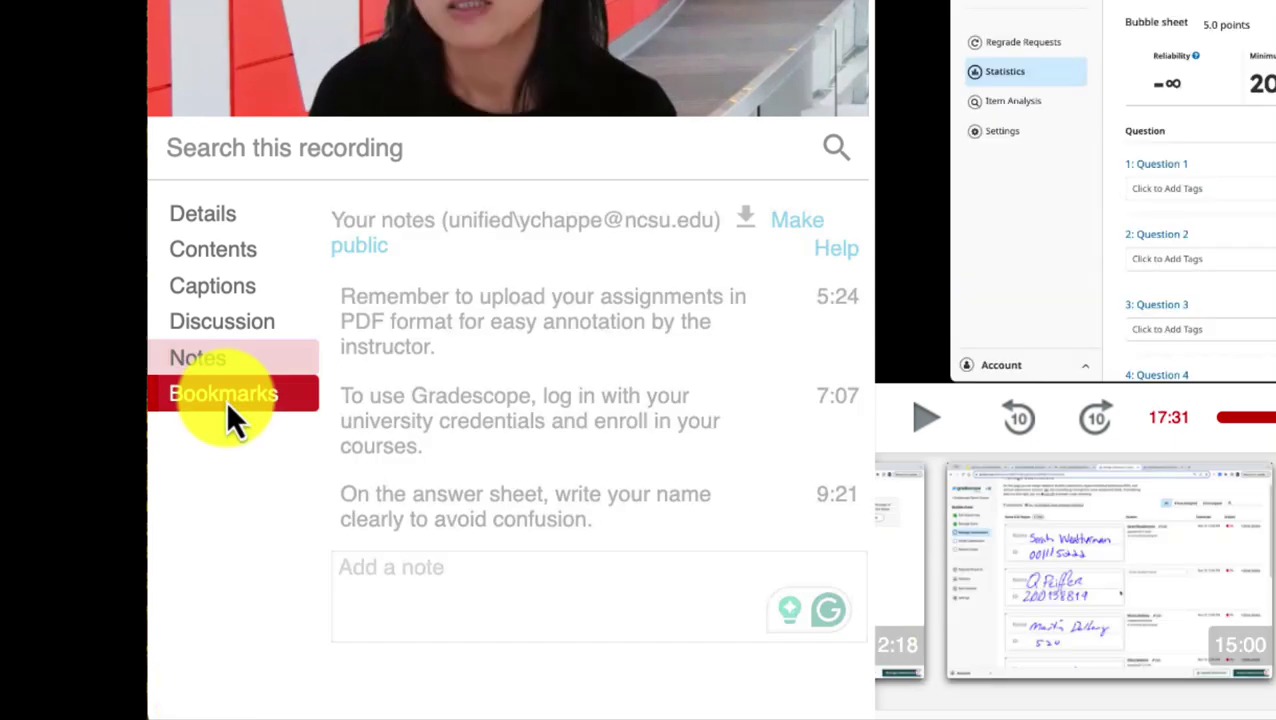
- Bookmark 17:31 as 'Gradescope Quick Tips', then show the Discussion comments
left_click(225, 400)
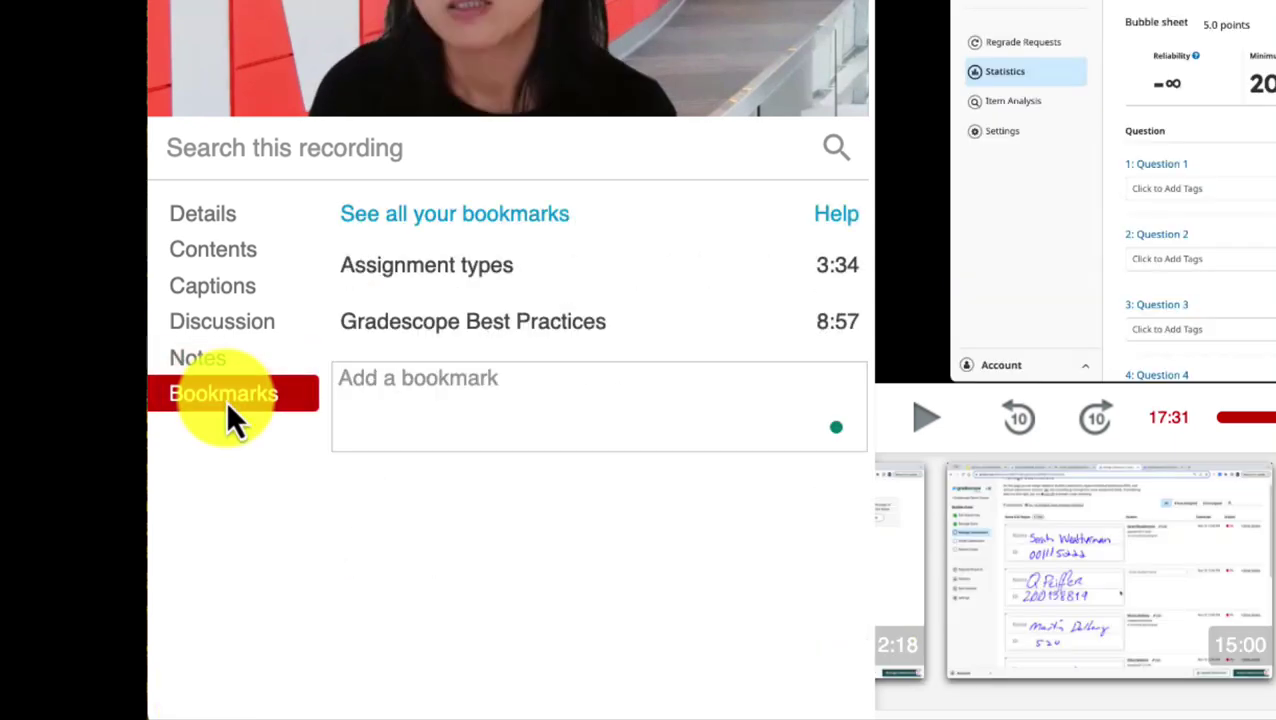
left_click(437, 403)
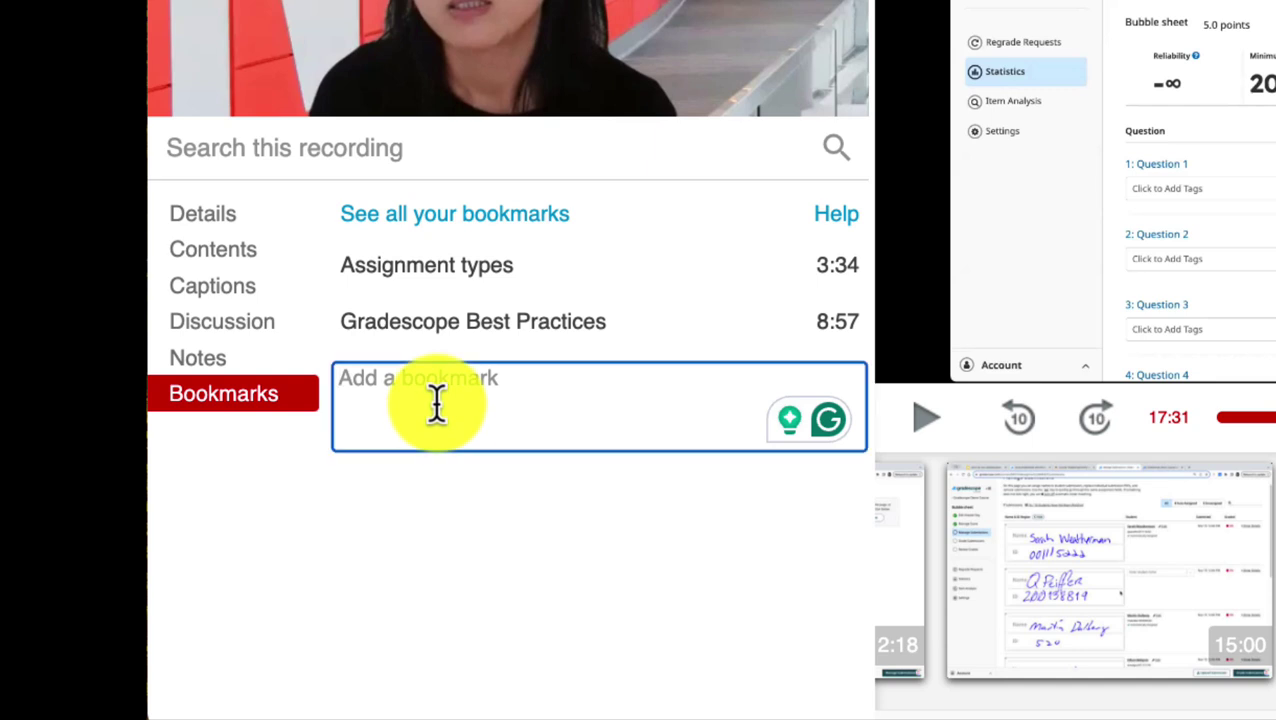
type("Gradescope Quick Tips")
key("Return")
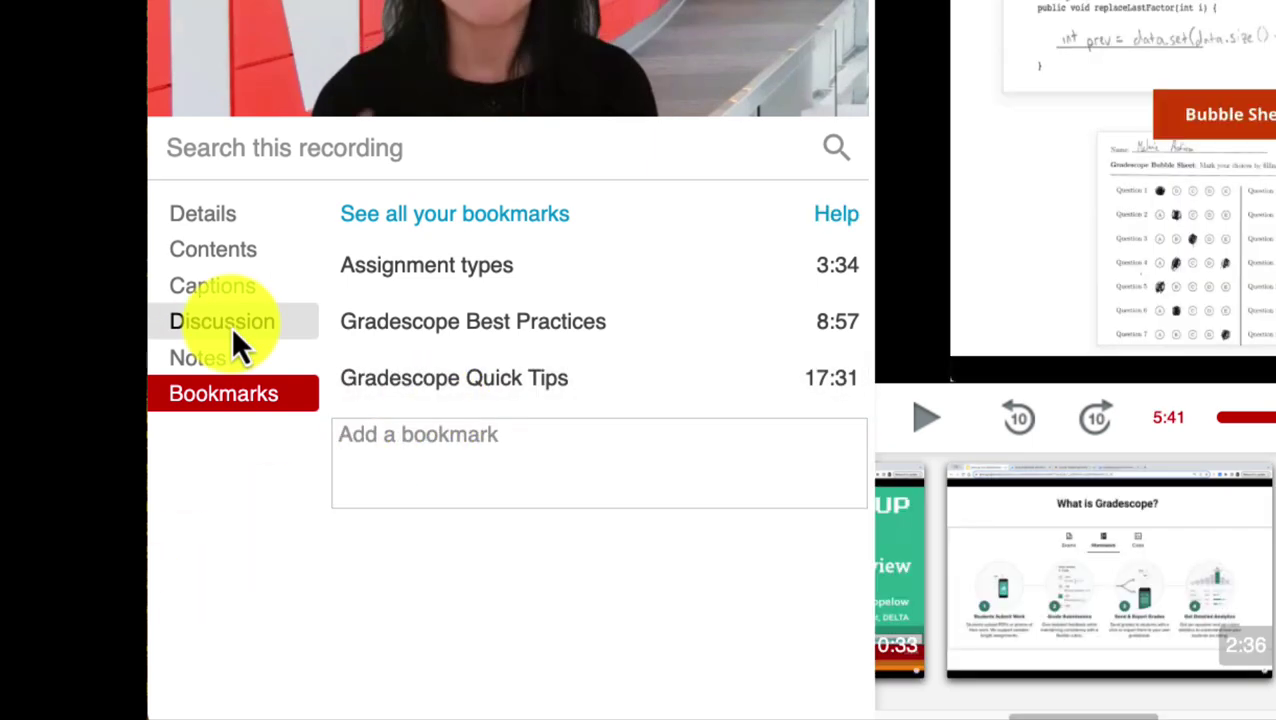
left_click(231, 326)
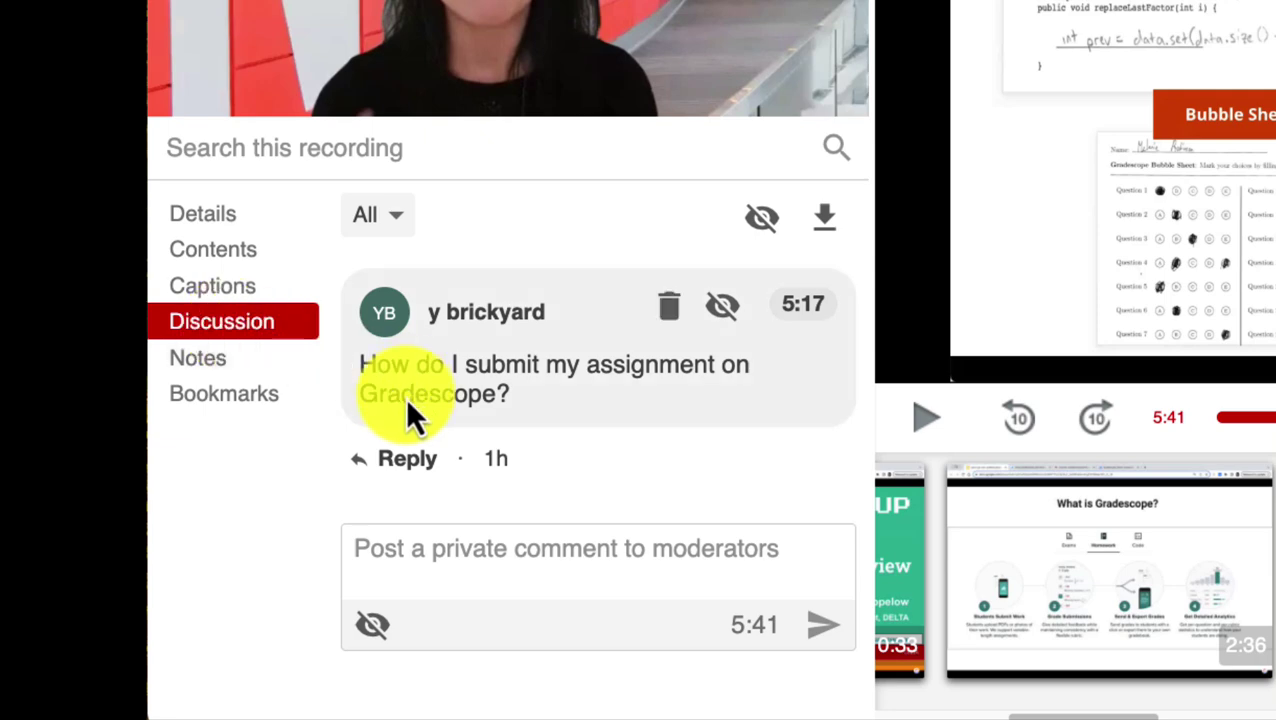
- Reply to the 5:17 Gradescope submission question with the upload steps
left_click(403, 462)
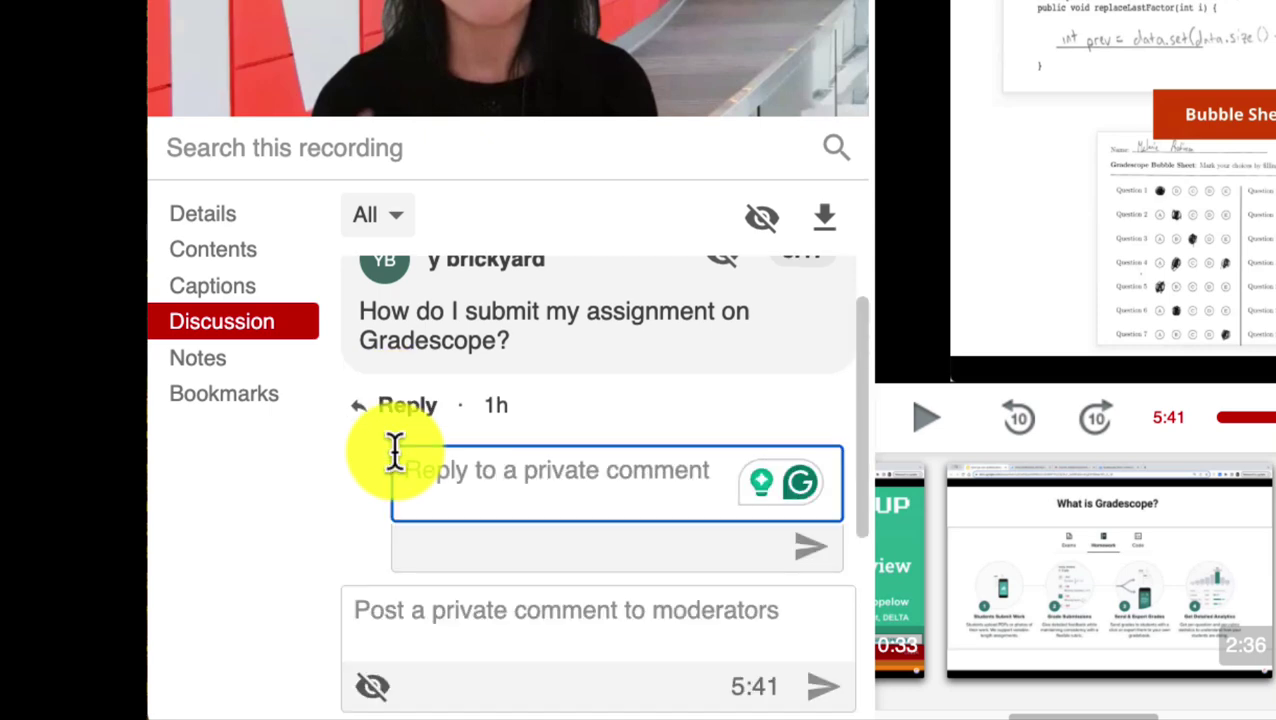
type("Log in to Gradescope, select your course, click on the assignment, and follow the prompts to upload your file. Make sure to submit as a PDF or images as required.")
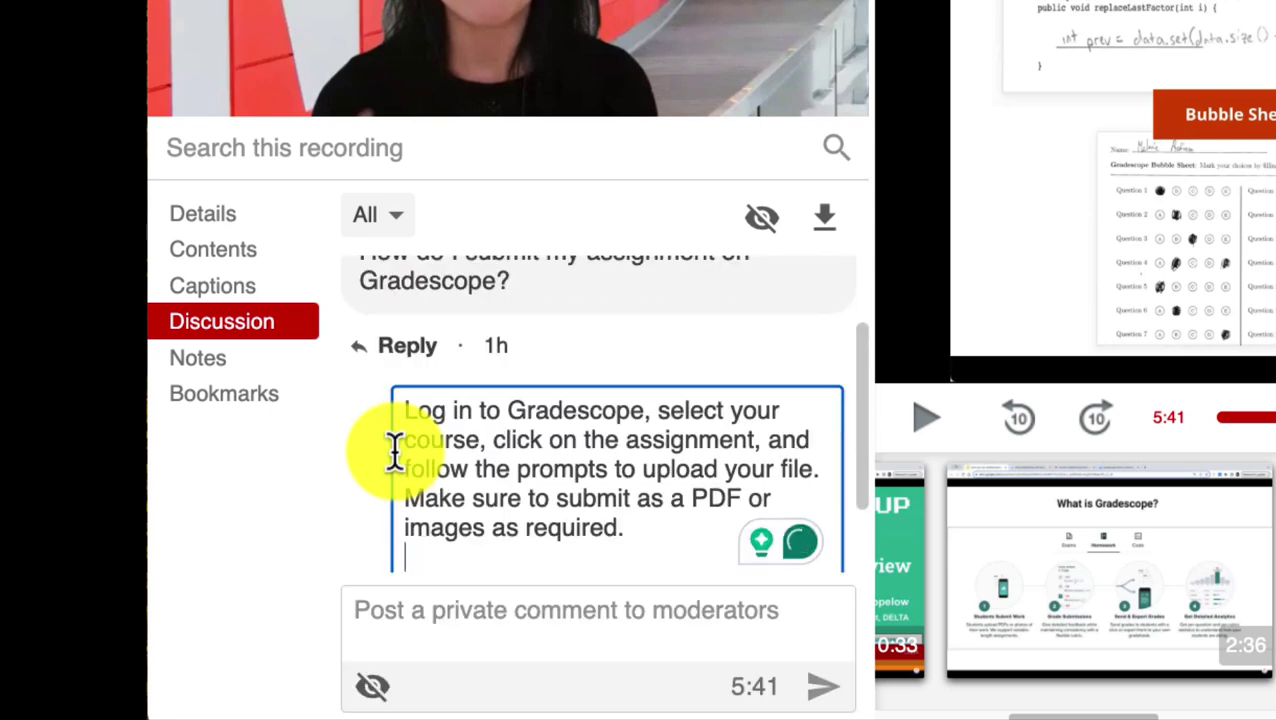
key("Return")
scroll(671, 386, "up", 3)
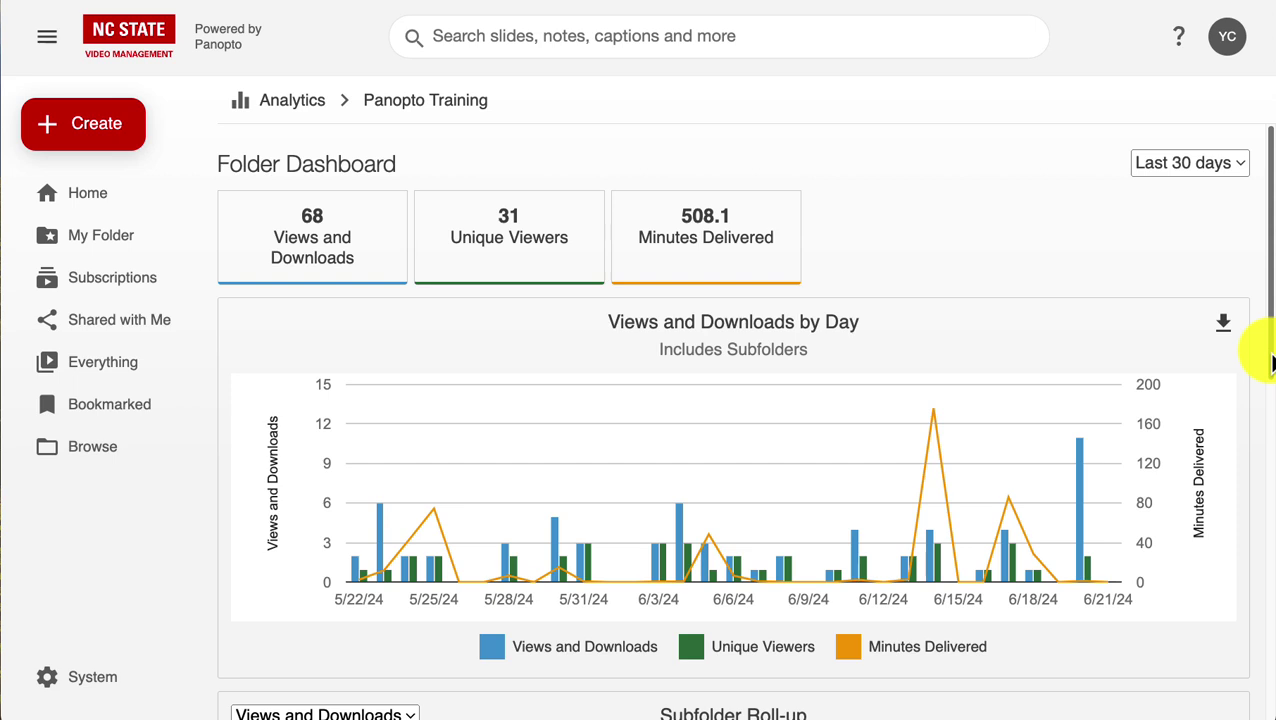
- Scroll the Panopto Training analytics dashboard down to the Top Sessions list
scroll(1268, 362, "down", 3)
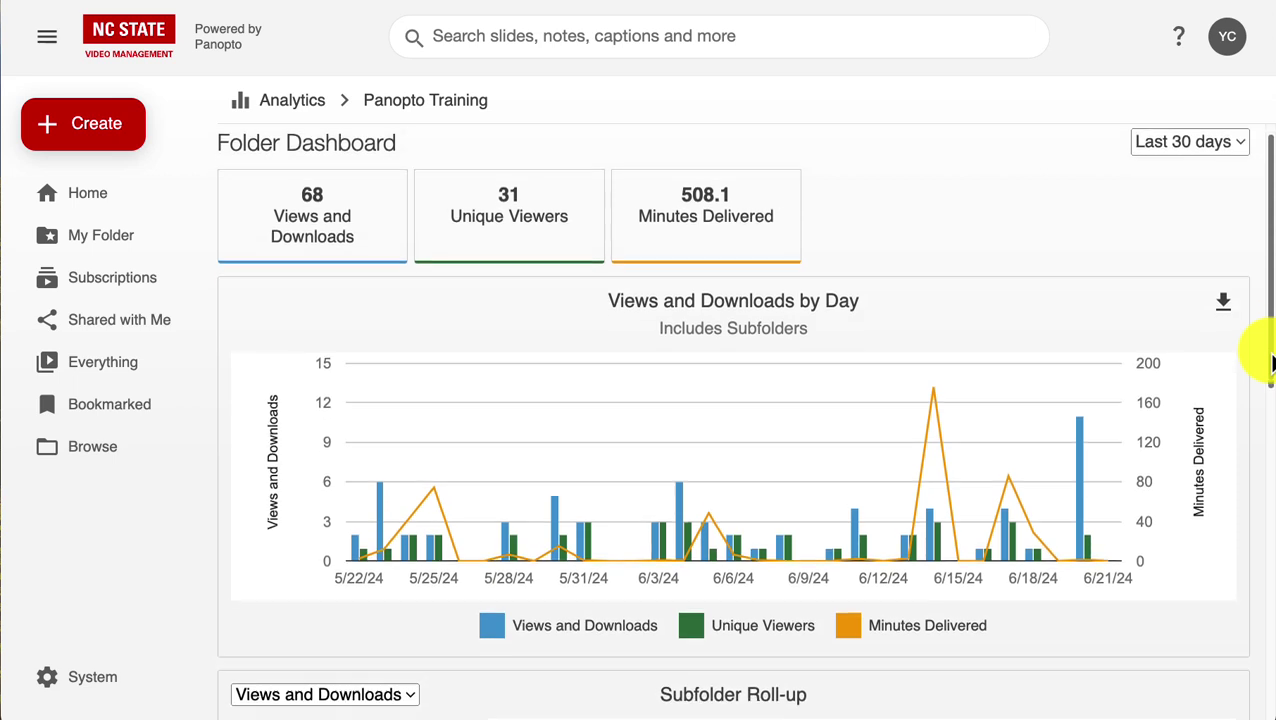
scroll(1270, 362, "down", 2)
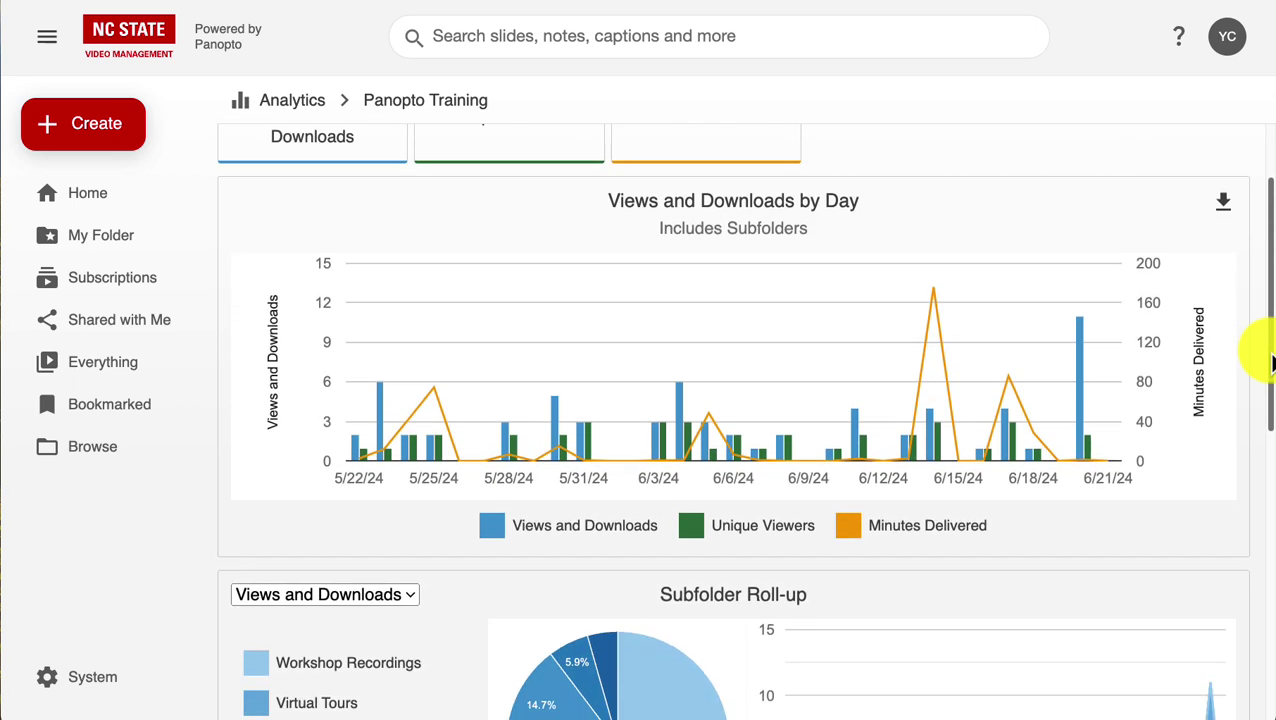
scroll(1270, 362, "down", 1)
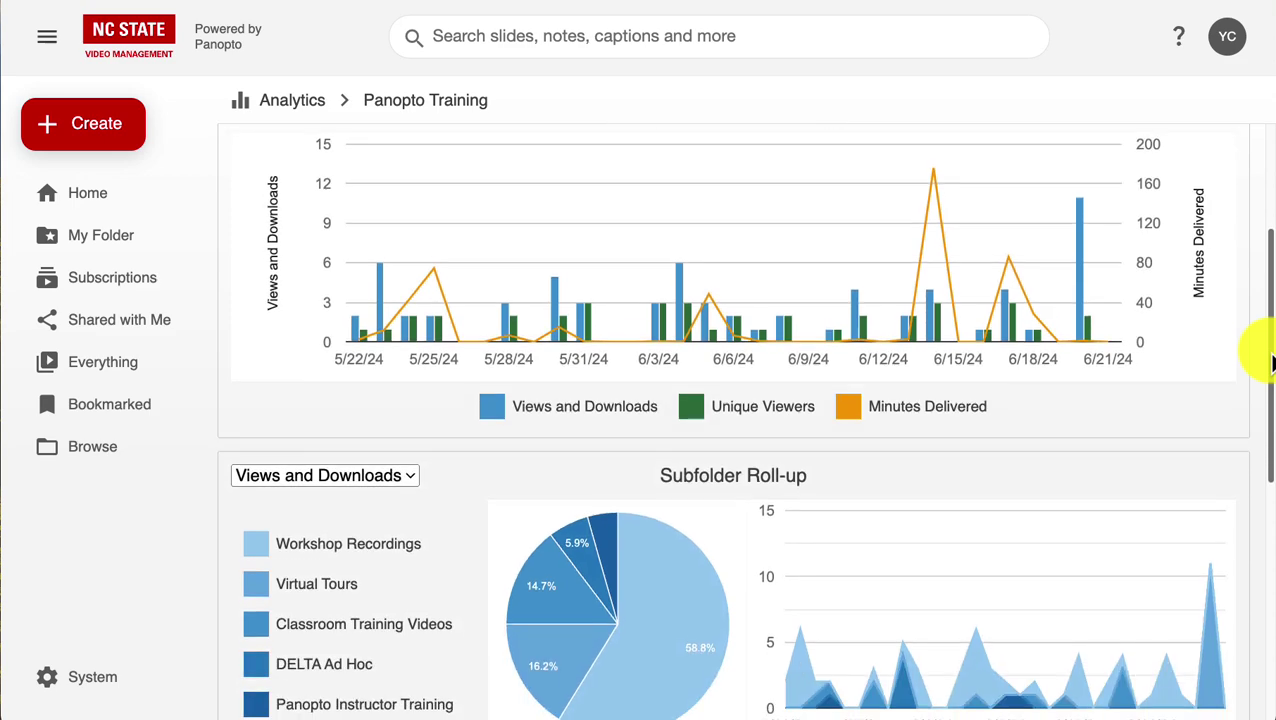
scroll(1270, 362, "down", 2)
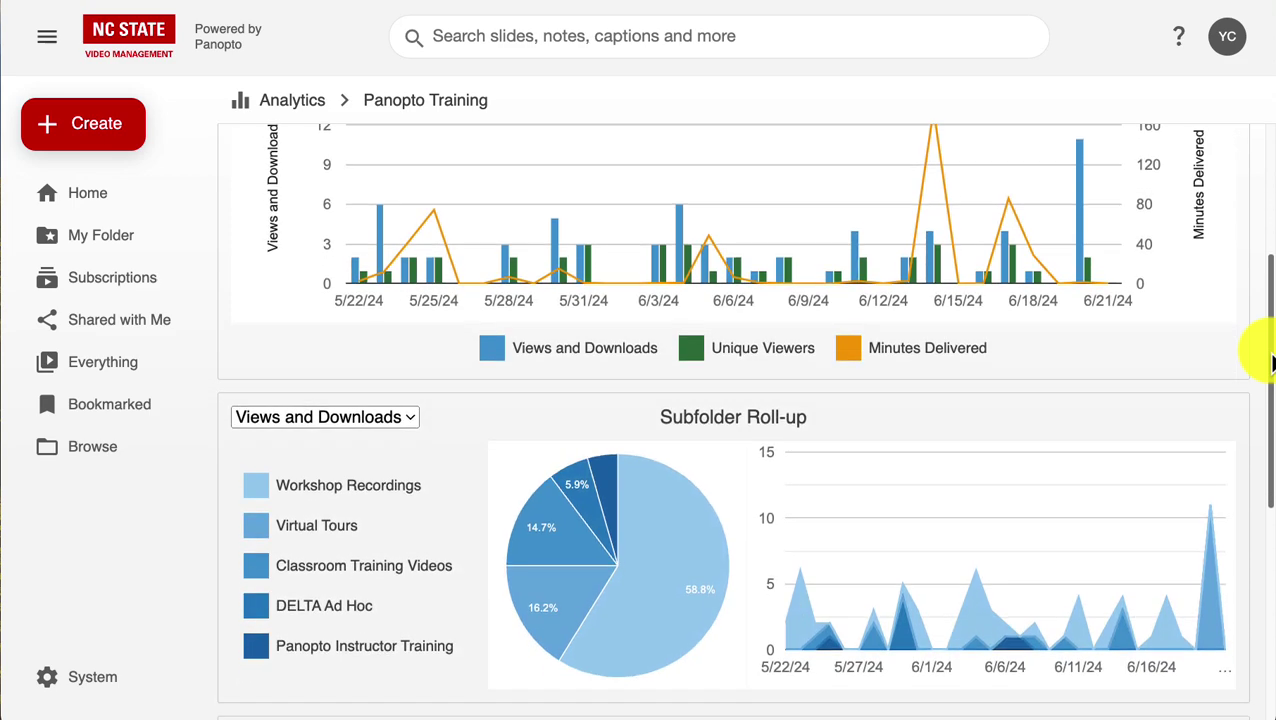
scroll(1270, 362, "down", 1)
scroll(1270, 362, "down", 2)
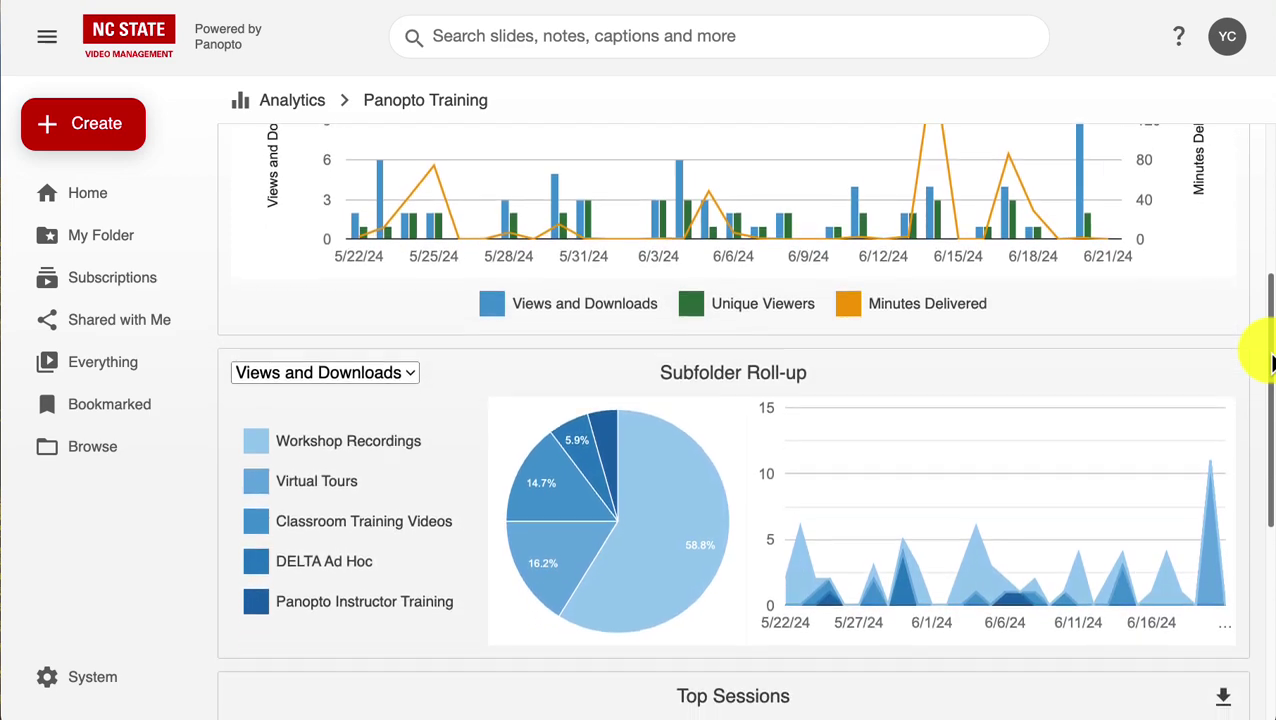
scroll(1270, 362, "down", 2)
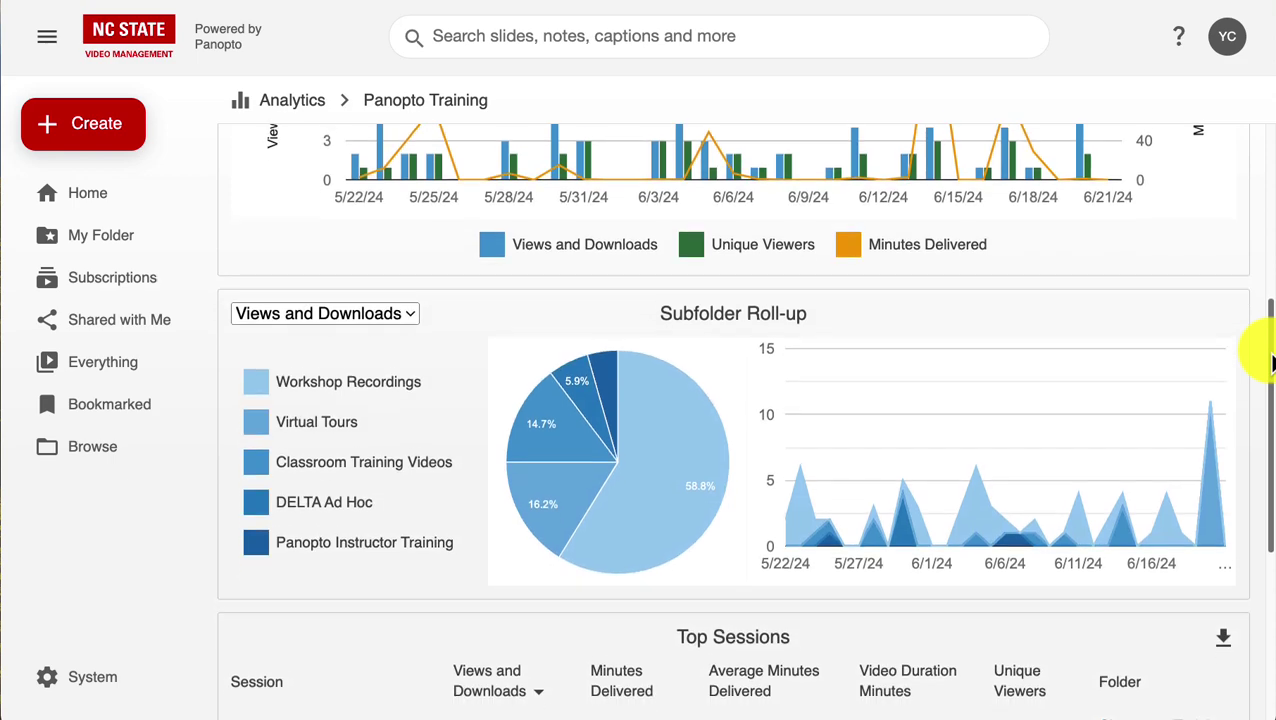
scroll(1270, 362, "down", 2)
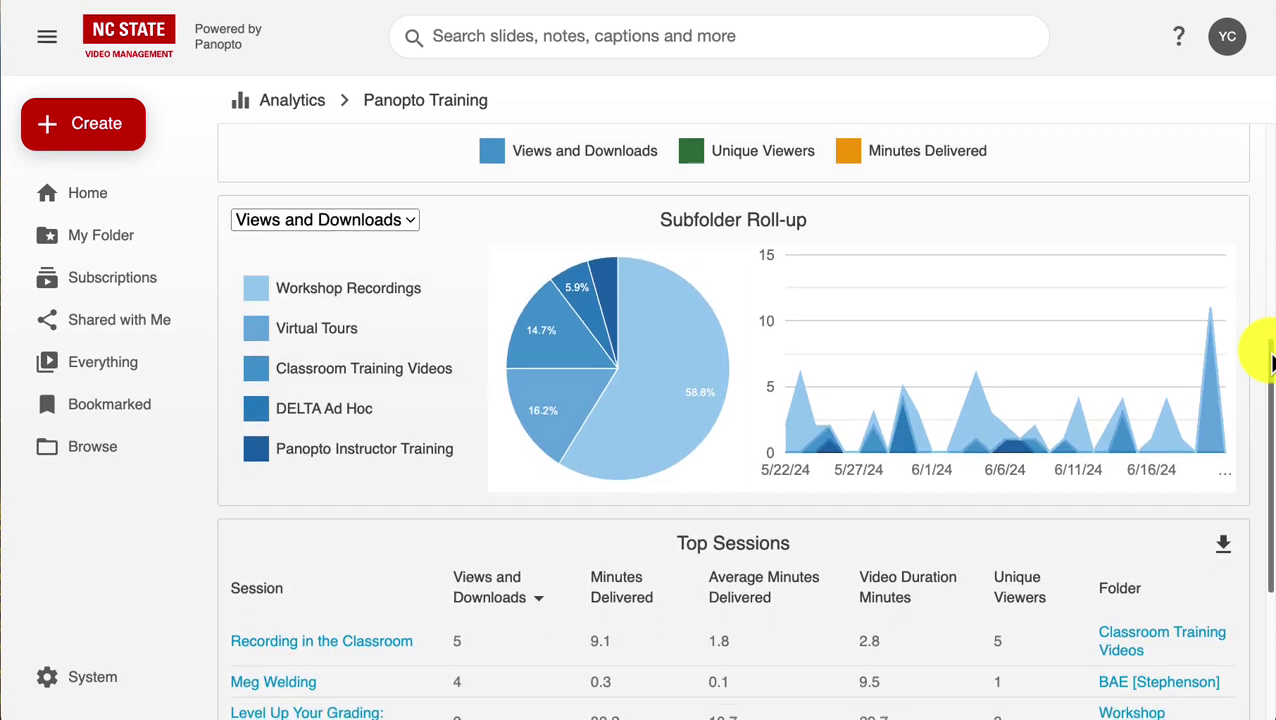
scroll(1270, 362, "down", 1)
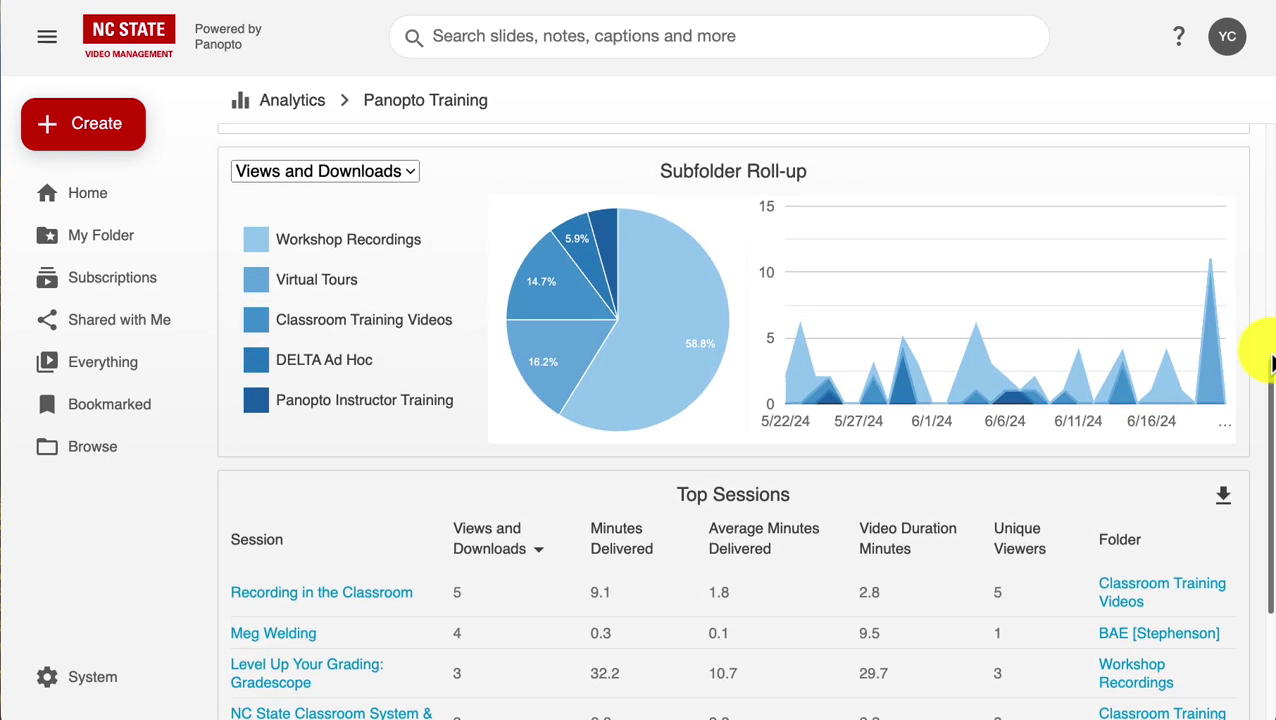
scroll(1268, 362, "down", 1)
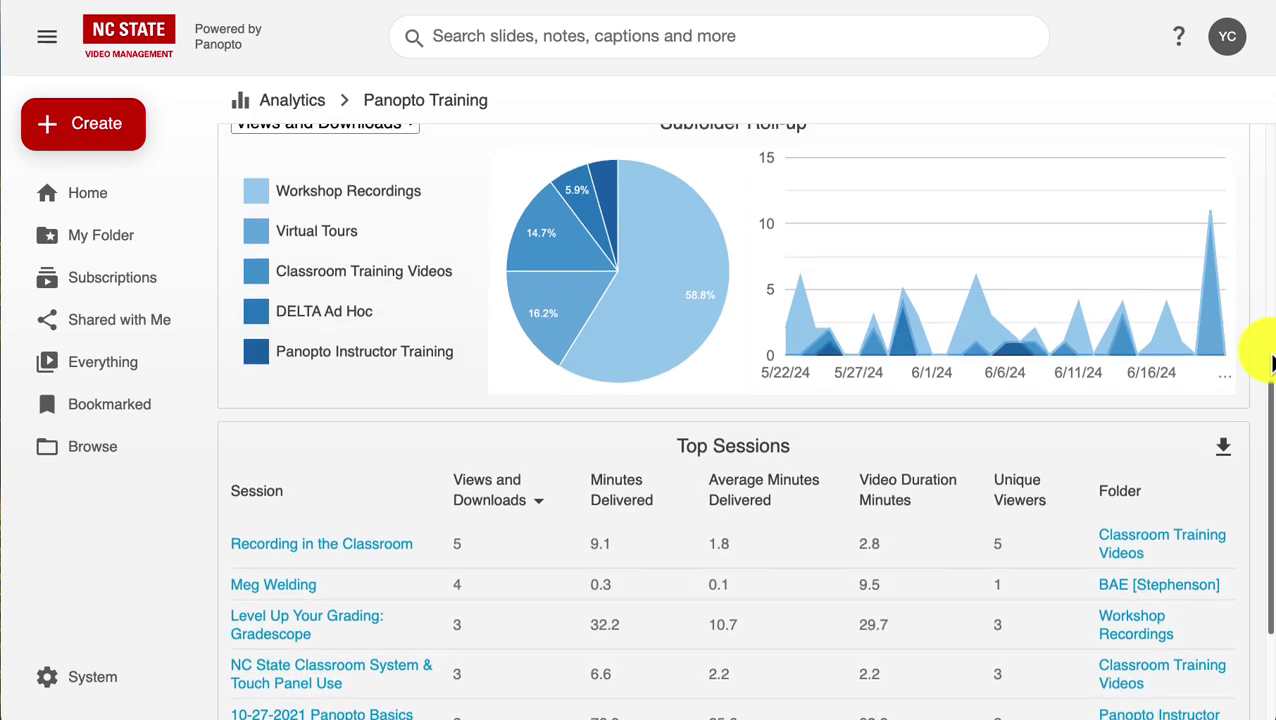
scroll(1270, 362, "down", 4)
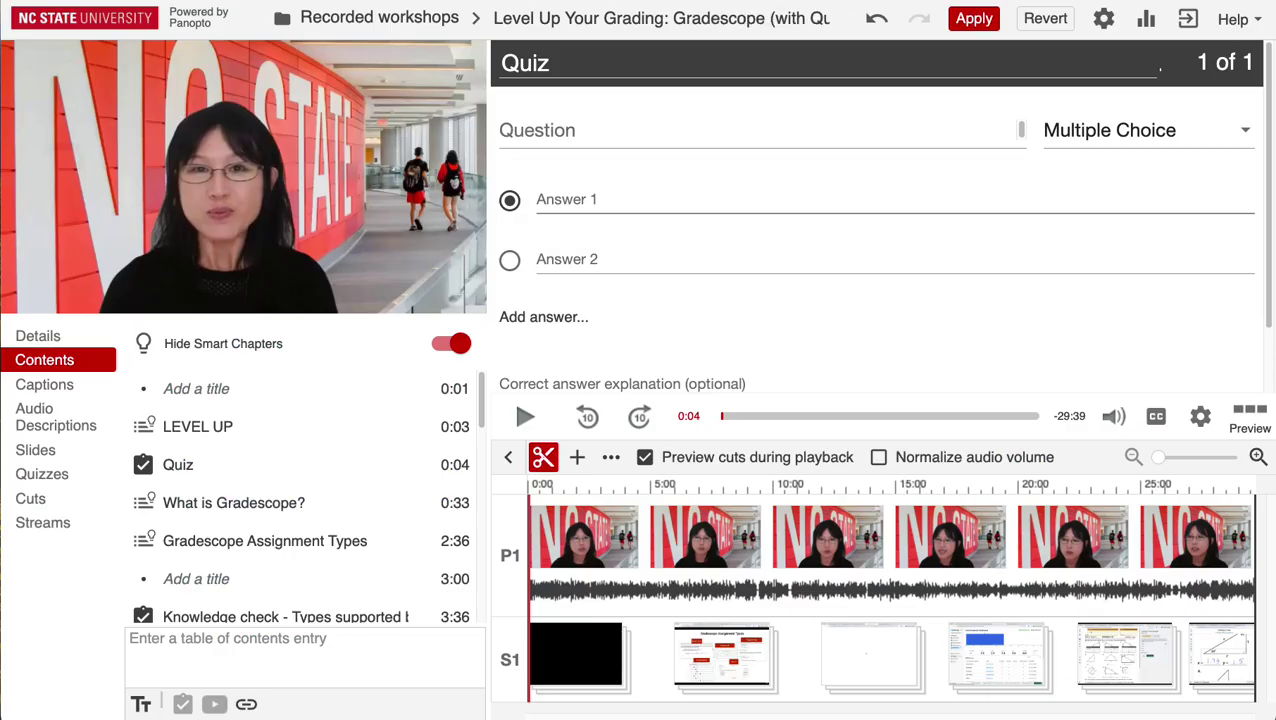
- Turn on captions and remove the trailing 'now' from the 0:04 caption
left_click(61, 385)
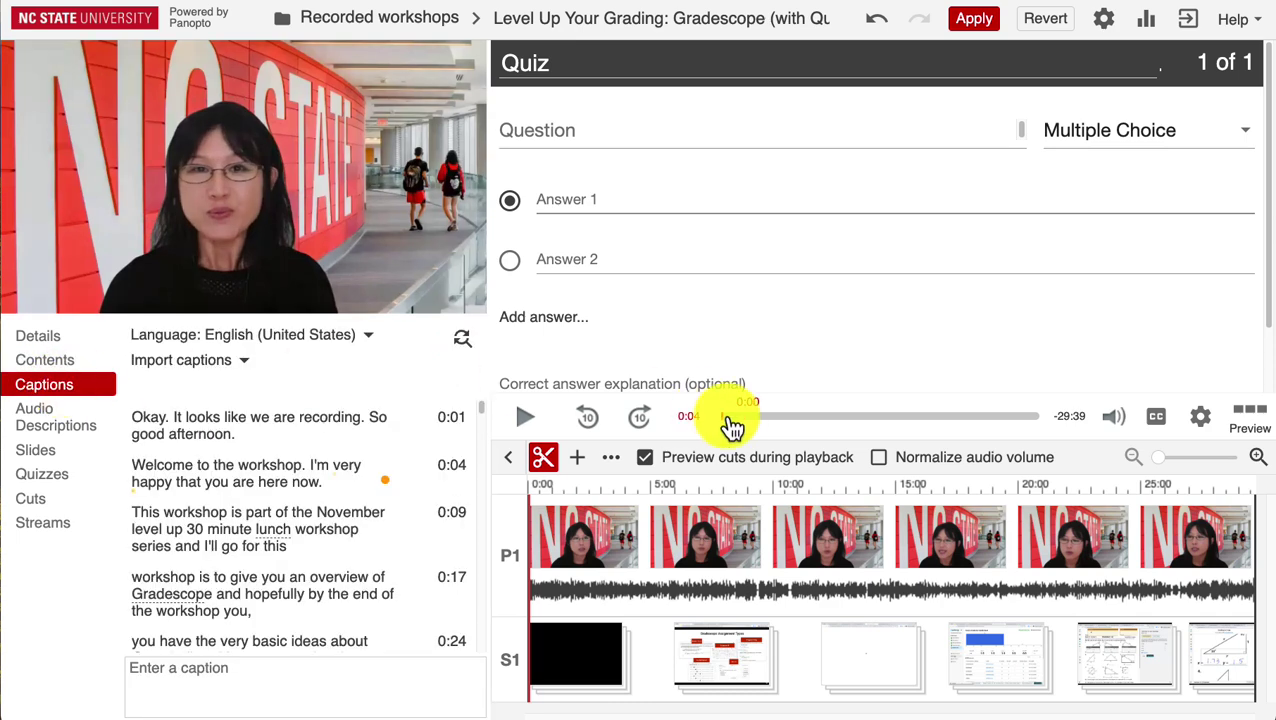
left_click(1157, 419)
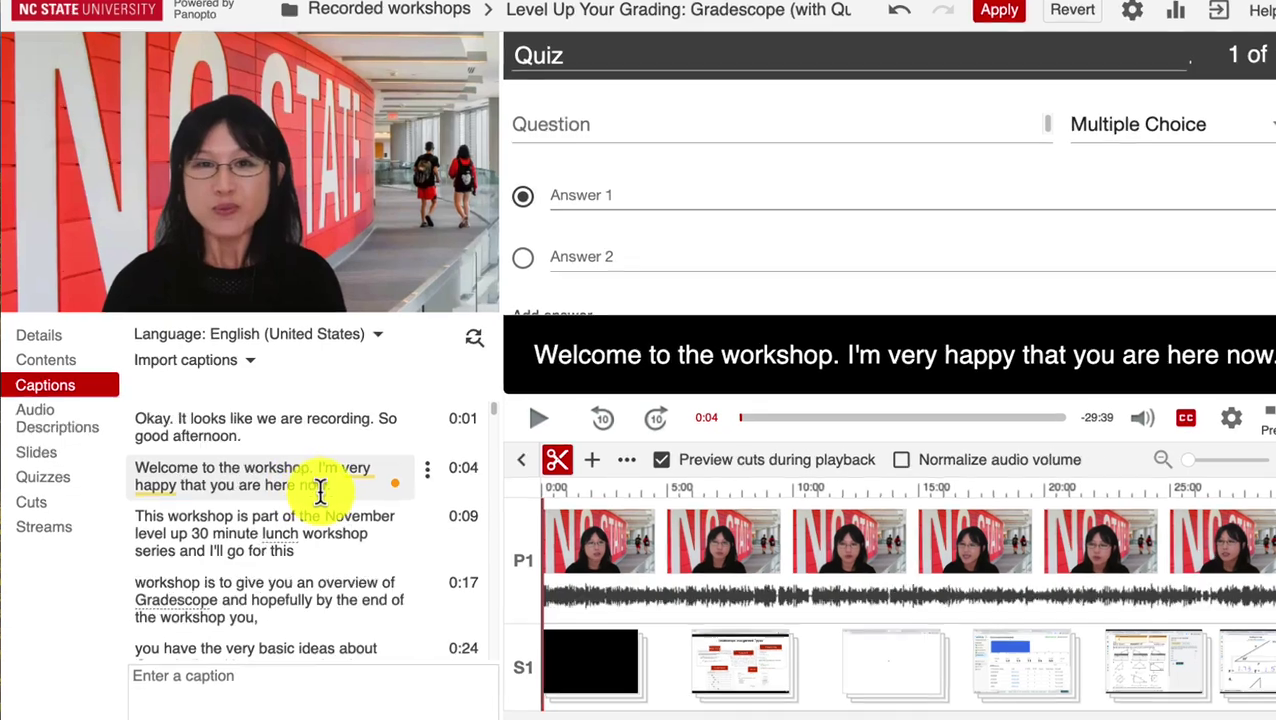
left_click(315, 482)
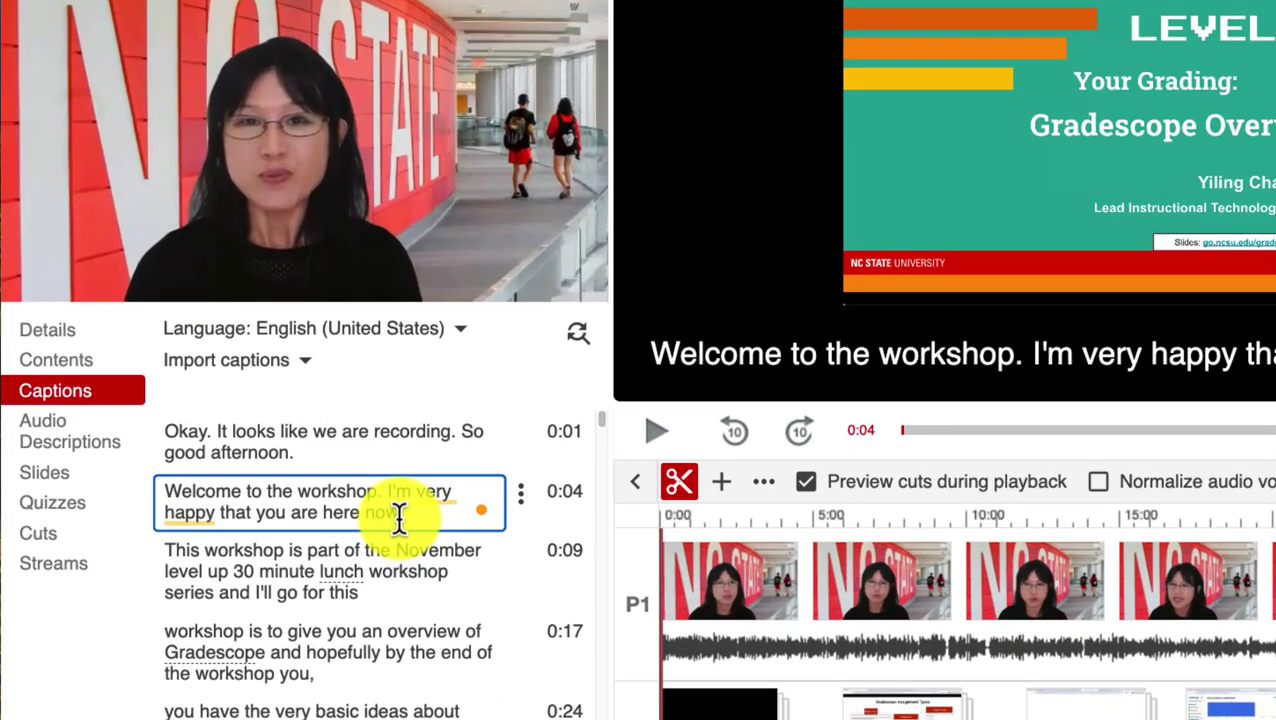
left_click(399, 515)
key("BackSpace")
key("BackSpace")
key("BackSpace")
key("BackSpace")
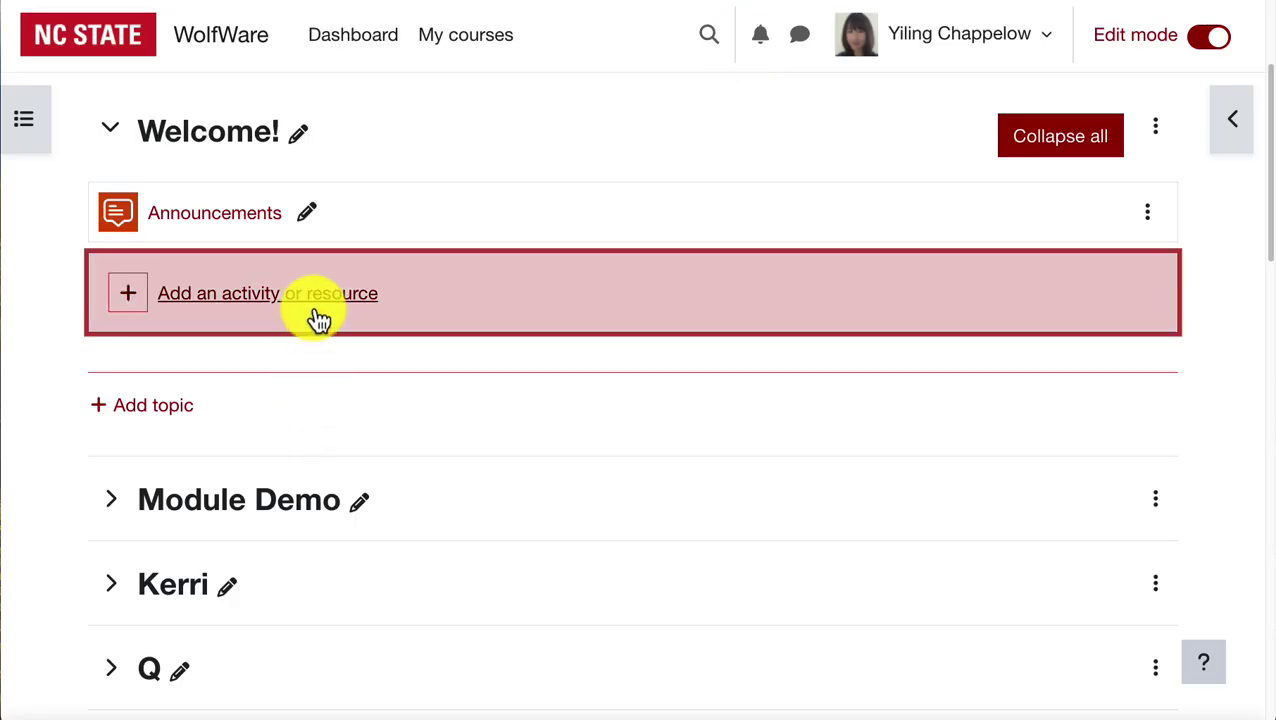
- Add a Panopto activity to the WolfWare course and select its content
left_click(316, 314)
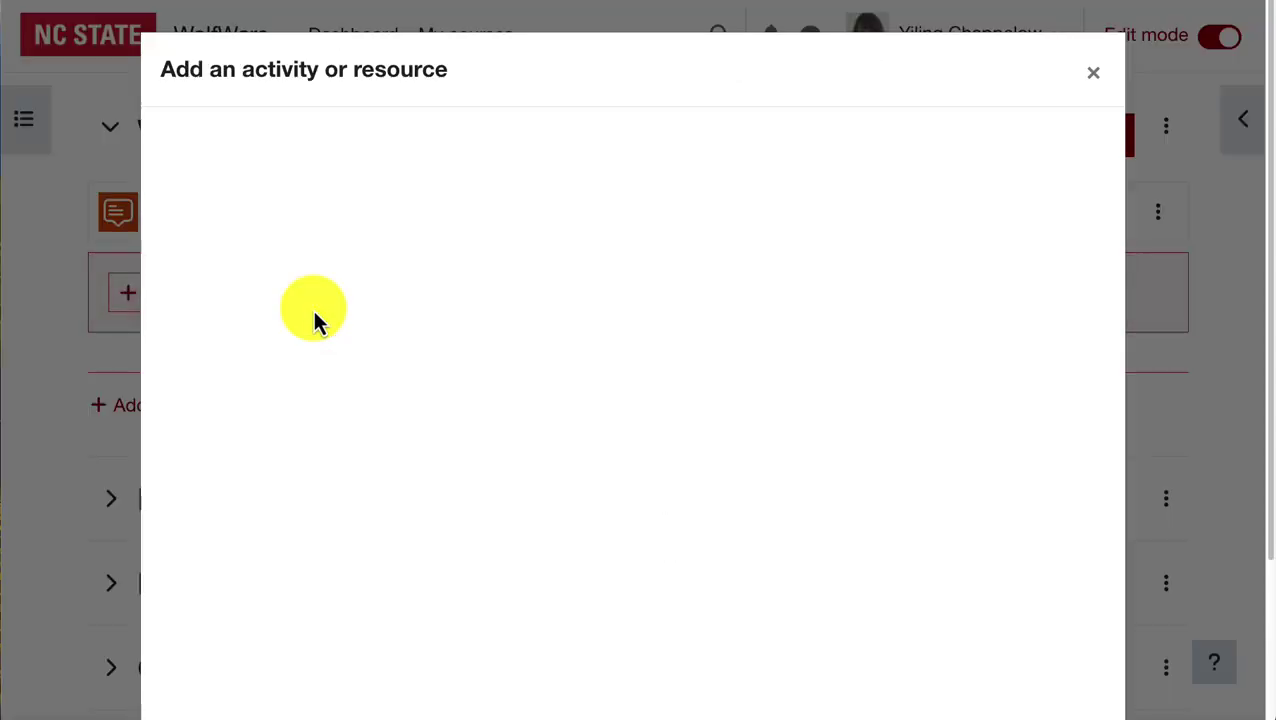
left_click(276, 232)
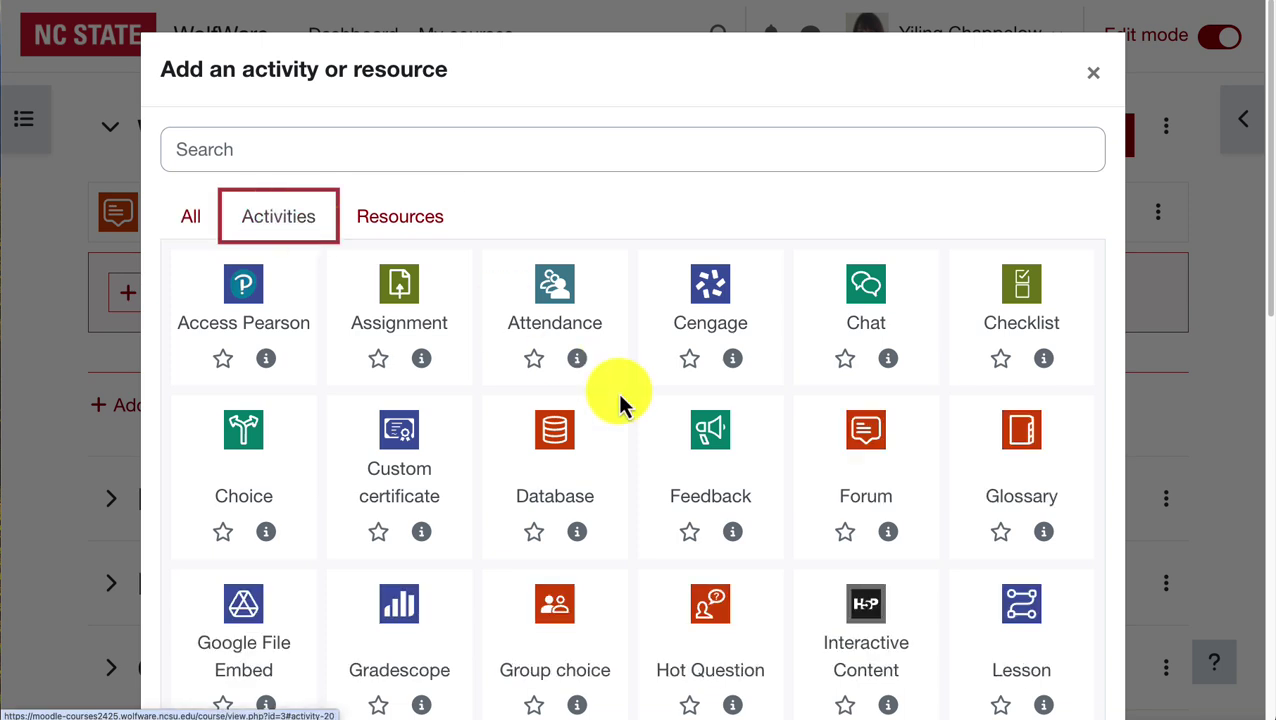
scroll(621, 399, "down", 4)
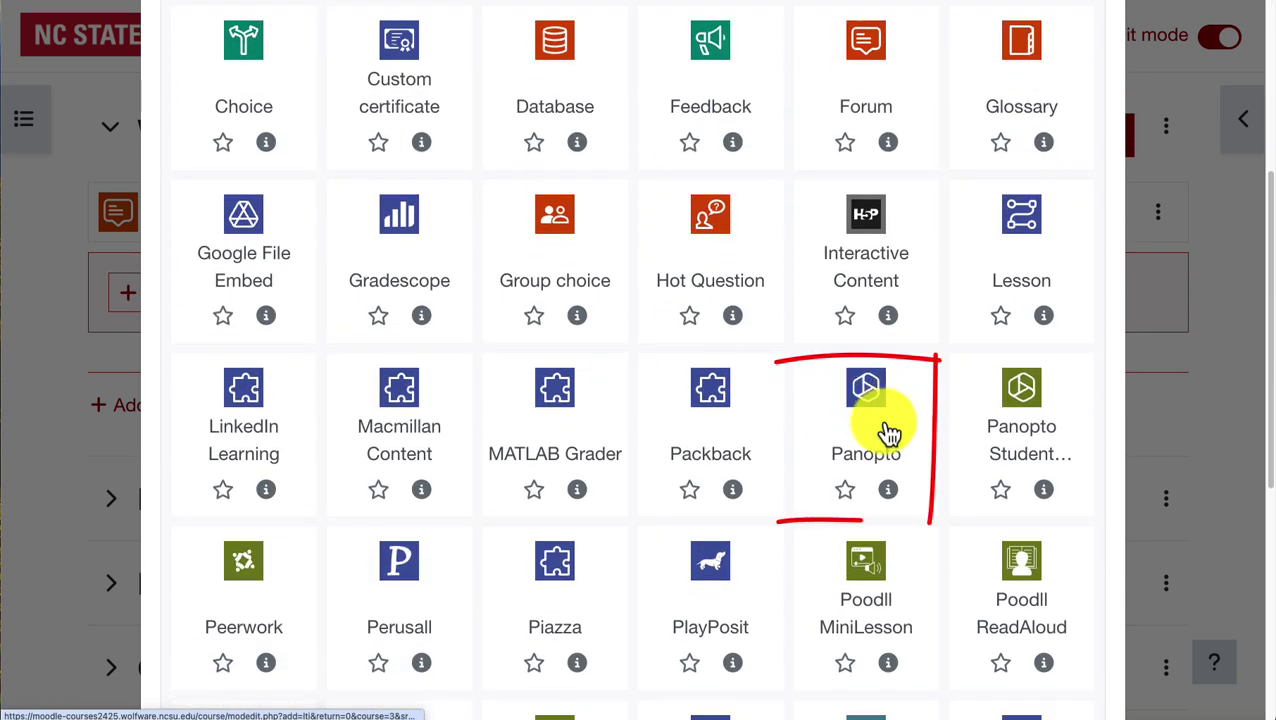
left_click(888, 432)
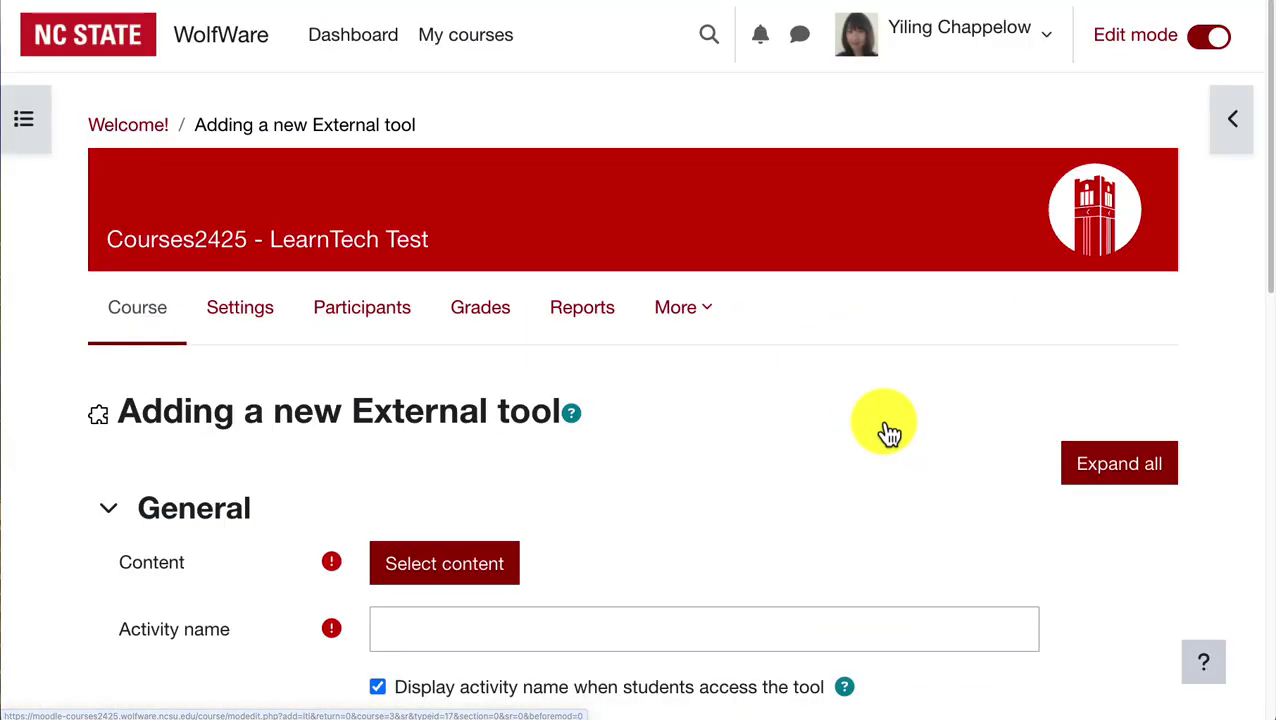
left_click(456, 570)
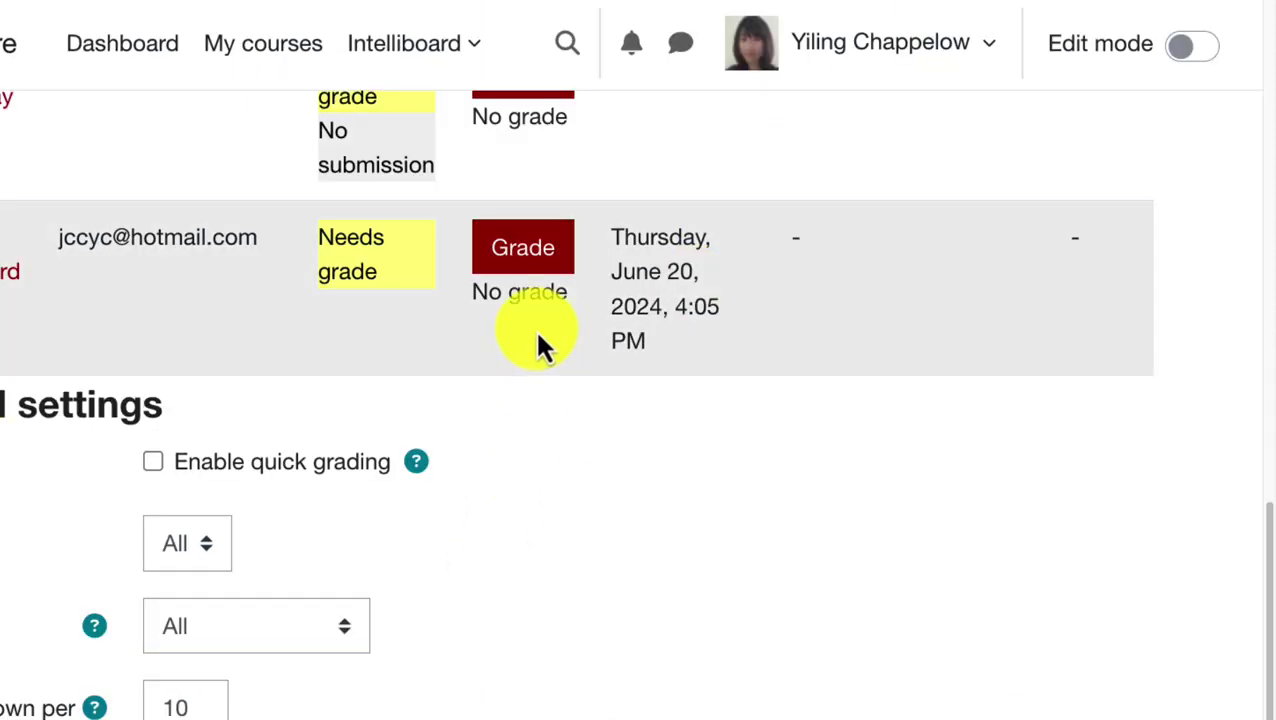
- Grade the Panopto submission 90 out of 100 and paste praising feedback
left_click(527, 262)
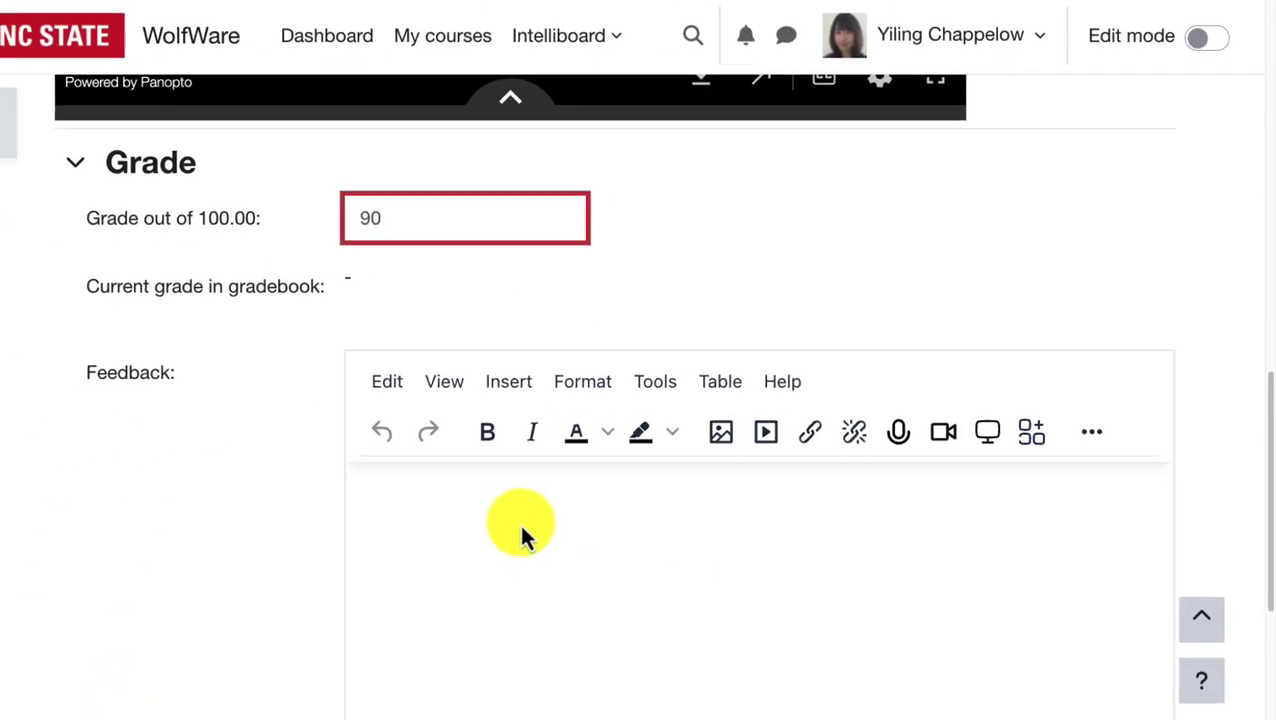
left_click(543, 520)
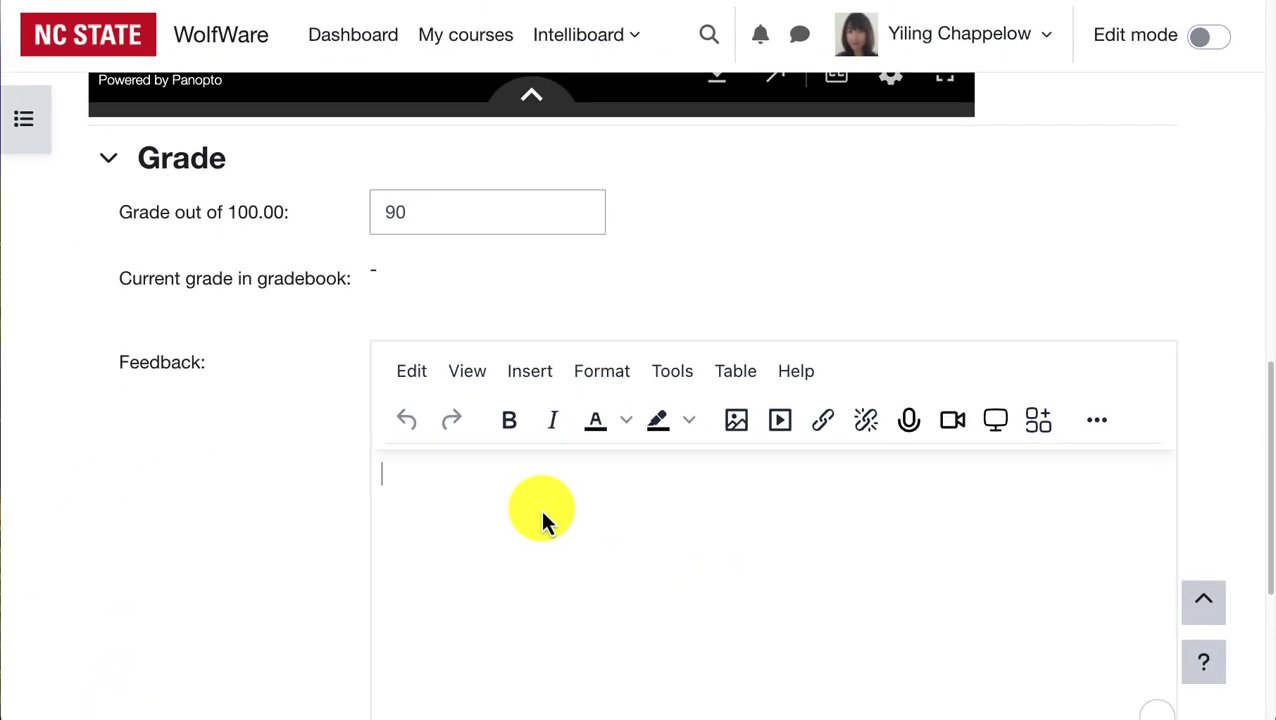
type("Your presentation was engaging and well-delivered. You clearly communicated your ideas.")
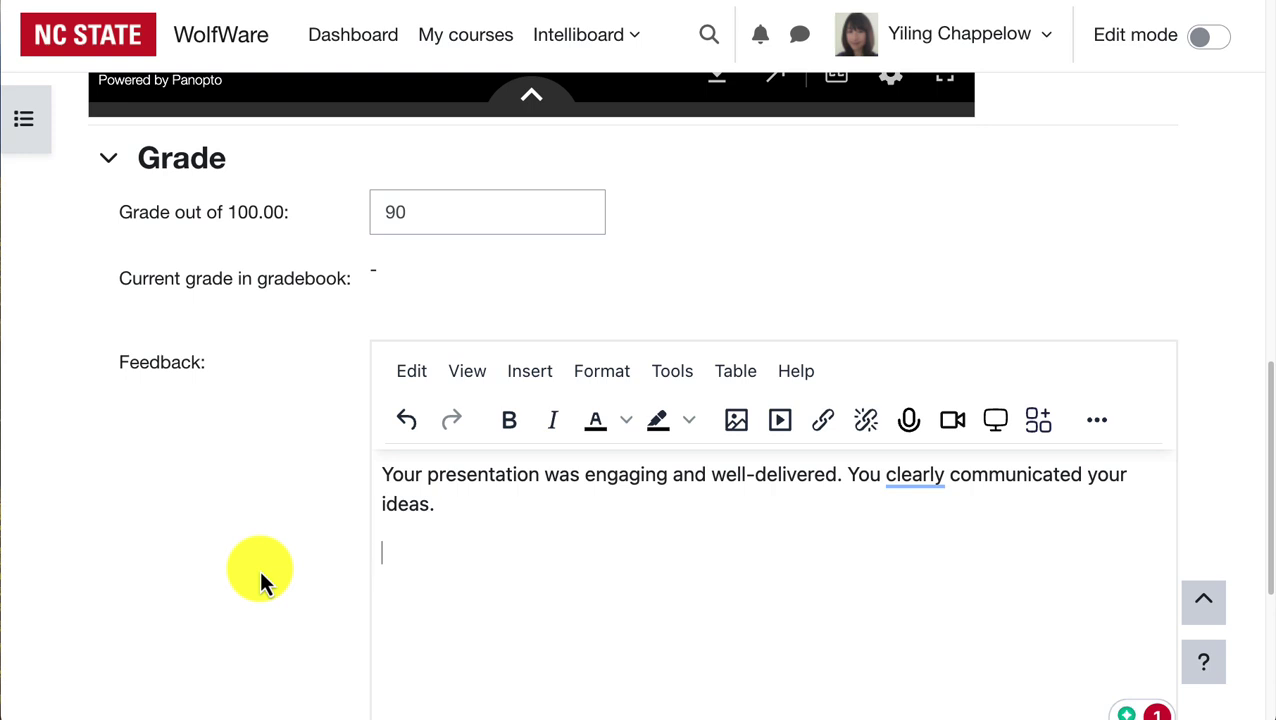